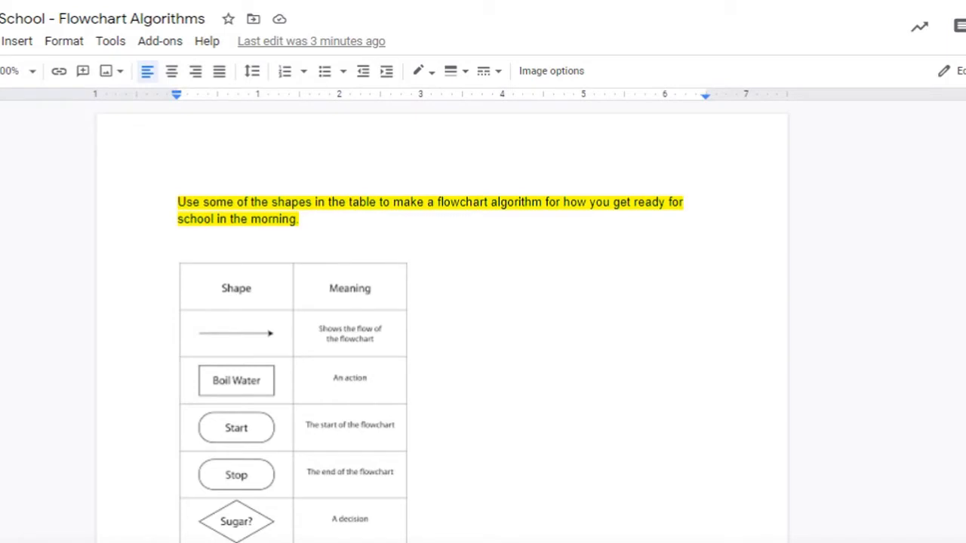
- Remove the blank line selected directly below the table of flowchart shapes and meanings
{"action": "left_click", "coordinate": [687, 202]}
{"action": "scroll", "coordinate": [686, 202], "scroll_direction": "down", "scroll_amount": 2}
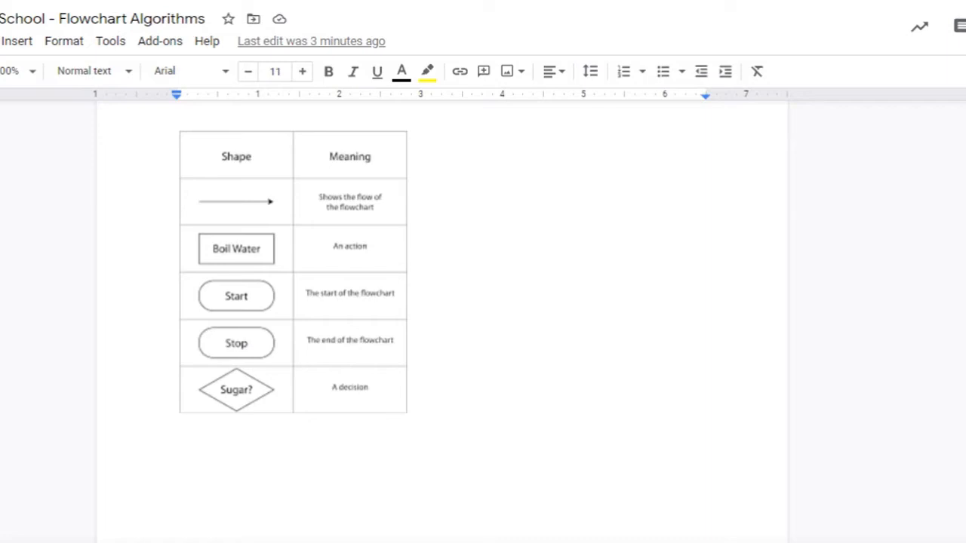
{"action": "scroll", "coordinate": [442, 322], "scroll_direction": "up", "scroll_amount": 2}
{"action": "scroll", "coordinate": [442, 322], "scroll_direction": "down", "scroll_amount": 3}
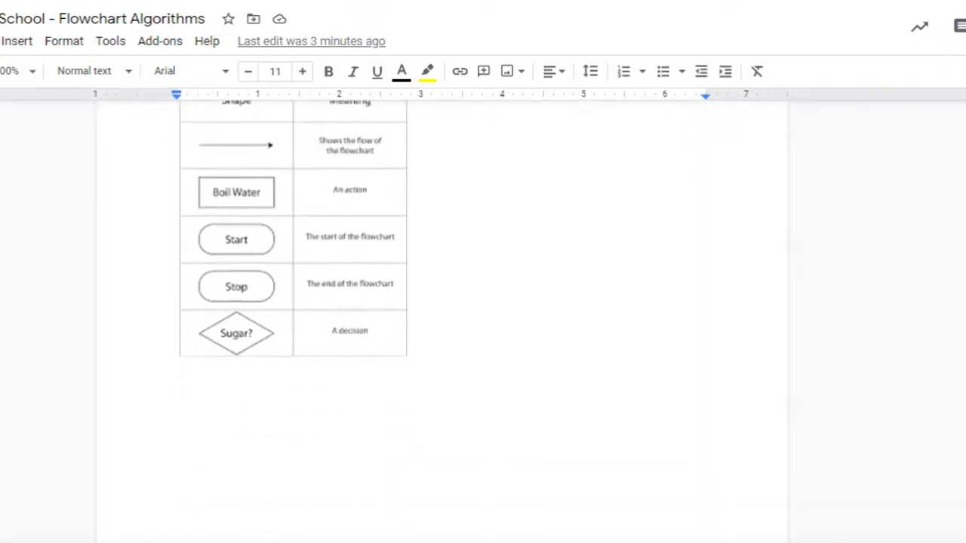
{"action": "scroll", "coordinate": [442, 302], "scroll_direction": "down", "scroll_amount": 2}
{"action": "scroll", "coordinate": [442, 301], "scroll_direction": "up", "scroll_amount": 2}
{"action": "double_click", "coordinate": [181, 370]}
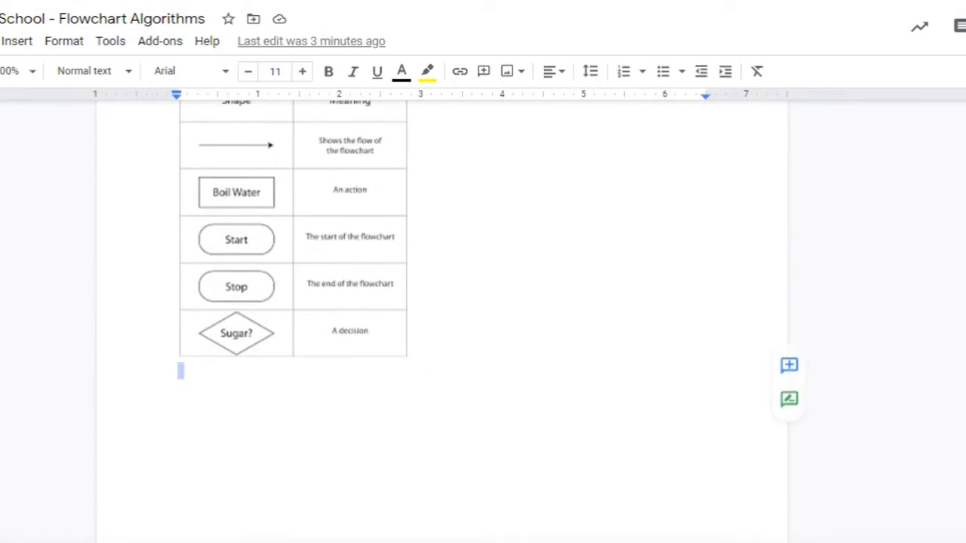
{"action": "key", "text": "BackSpace"}
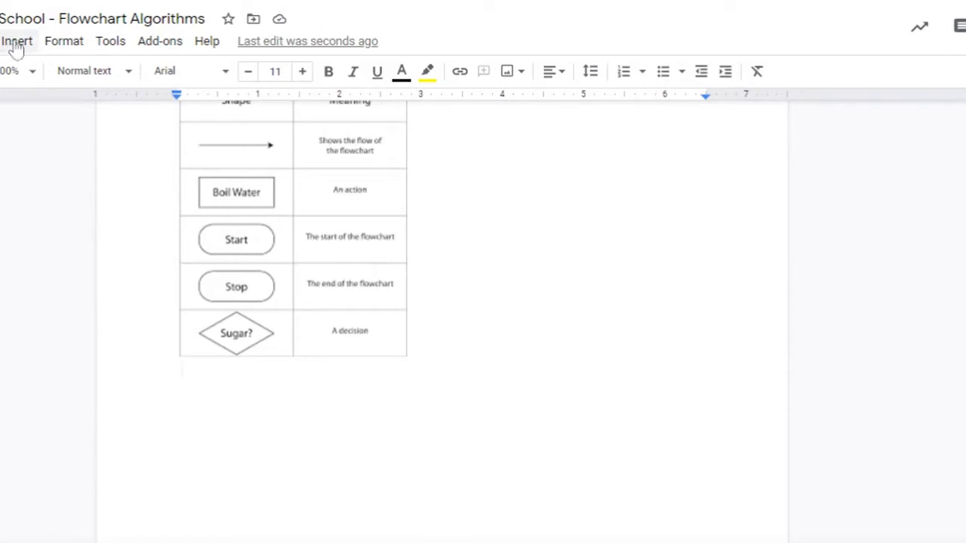
- Insert a new drawing below the table of flowchart shapes
{"action": "left_click", "coordinate": [17, 42]}
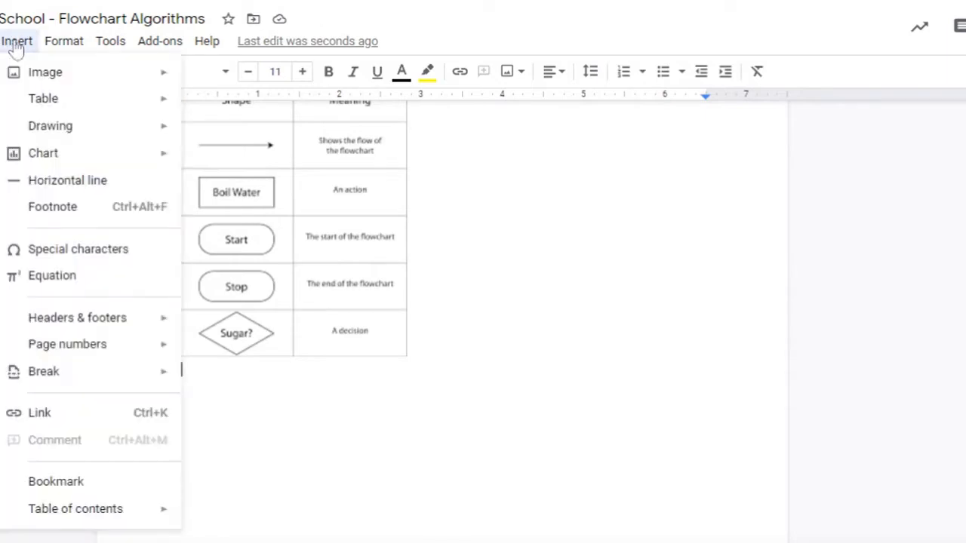
{"action": "mouse_move", "coordinate": [60, 106]}
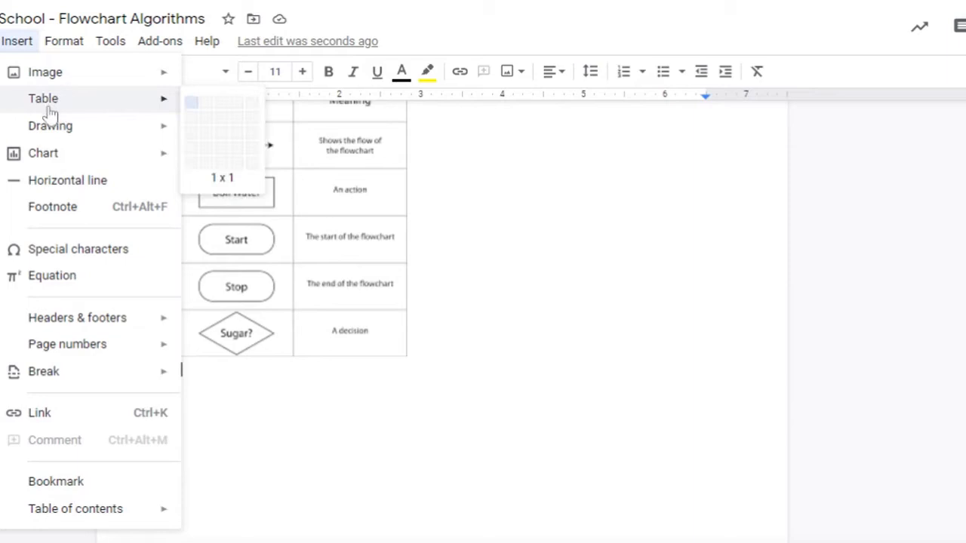
{"action": "mouse_move", "coordinate": [51, 140]}
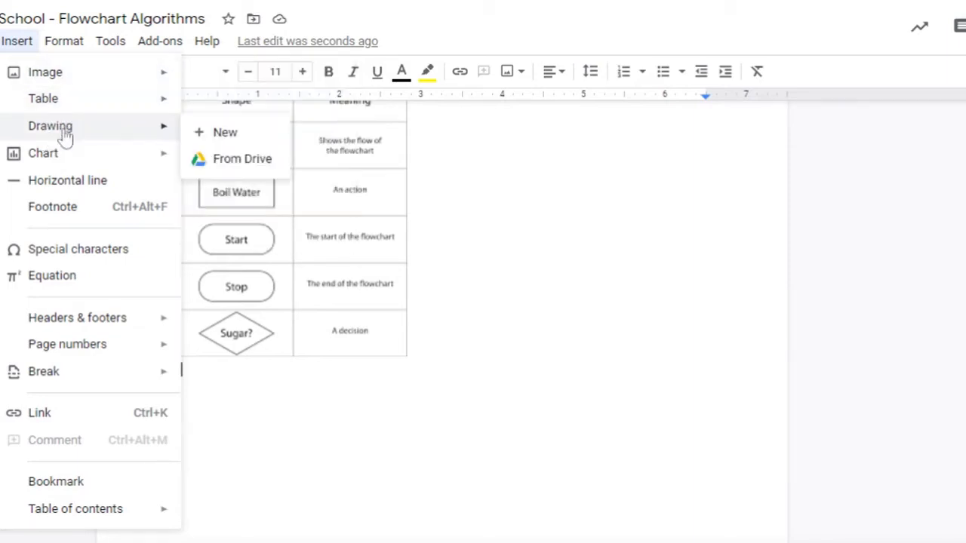
{"action": "left_click", "coordinate": [224, 135]}
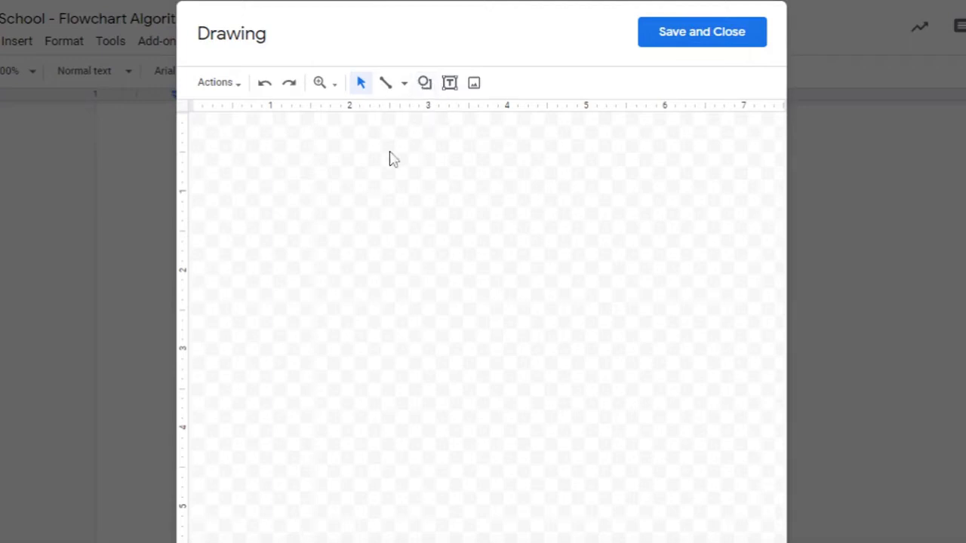
- Draw a flat oval about 2 inches wide and 0.4 inches high near the upper edge of the canvas
{"action": "left_click", "coordinate": [430, 85]}
{"action": "mouse_move", "coordinate": [470, 124]}
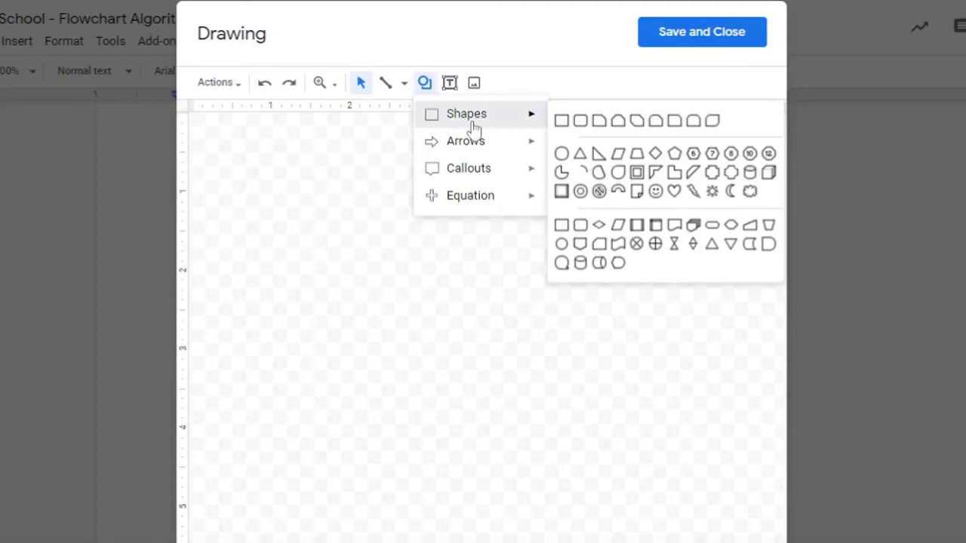
{"action": "left_click", "coordinate": [561, 153]}
{"action": "left_click_drag", "start_coordinate": [305, 159], "coordinate": [458, 194]}
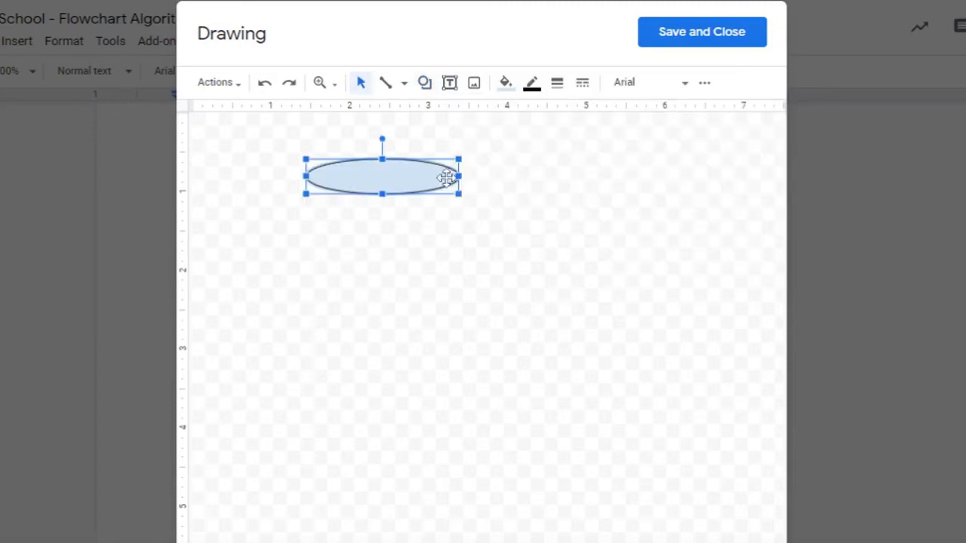
- Draw a rectangle about 2 inches wide and 0.6 inches high below the oval
{"action": "left_click", "coordinate": [425, 83]}
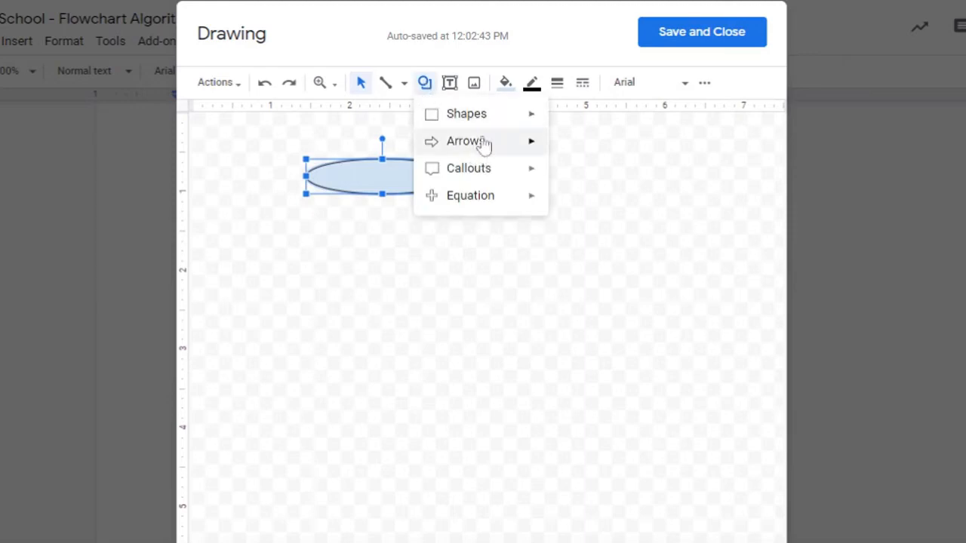
{"action": "mouse_move", "coordinate": [513, 115]}
{"action": "left_click", "coordinate": [565, 121]}
{"action": "left_click_drag", "start_coordinate": [321, 250], "coordinate": [483, 296]}
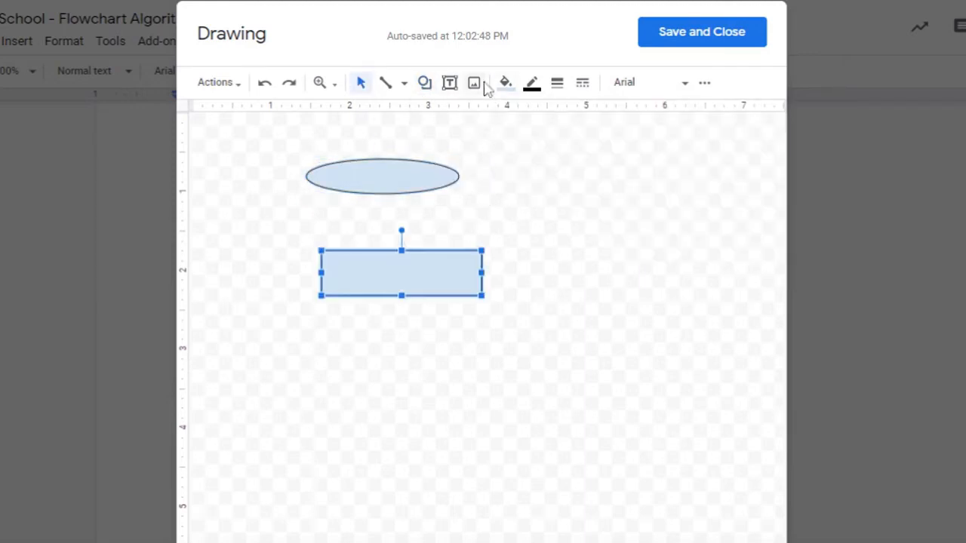
- Draw a flowchart decision diamond about 1.7 by 0.9 inches and position it below the rectangle
{"action": "left_click", "coordinate": [450, 84]}
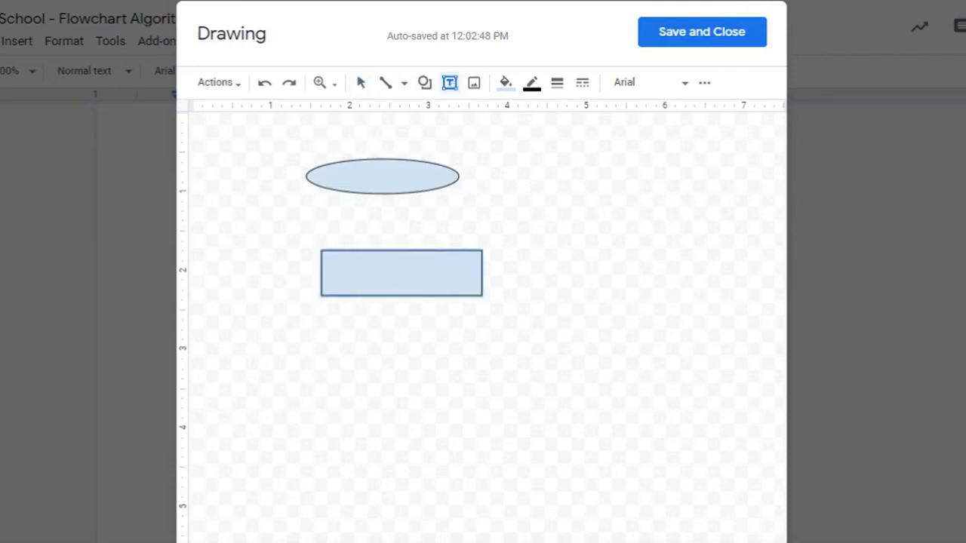
{"action": "left_click", "coordinate": [433, 85]}
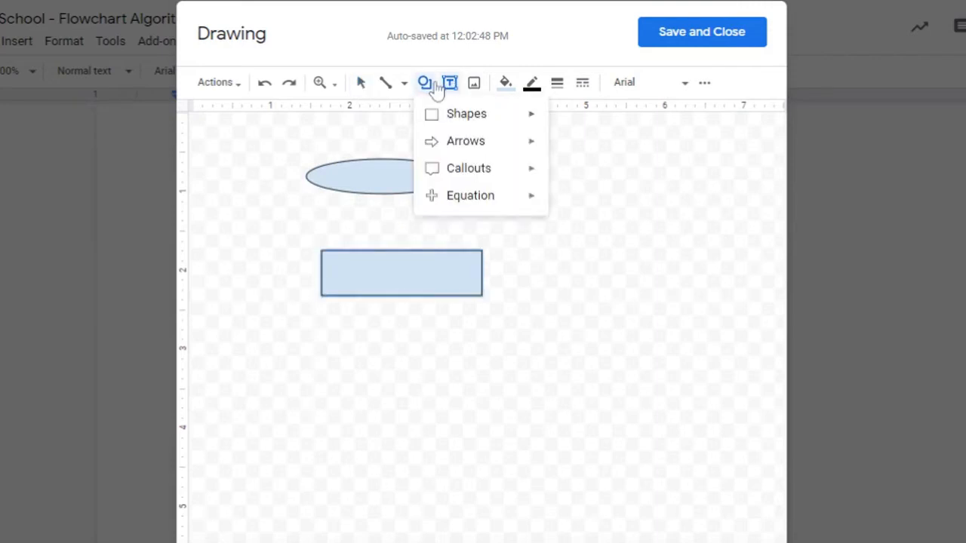
{"action": "mouse_move", "coordinate": [483, 119]}
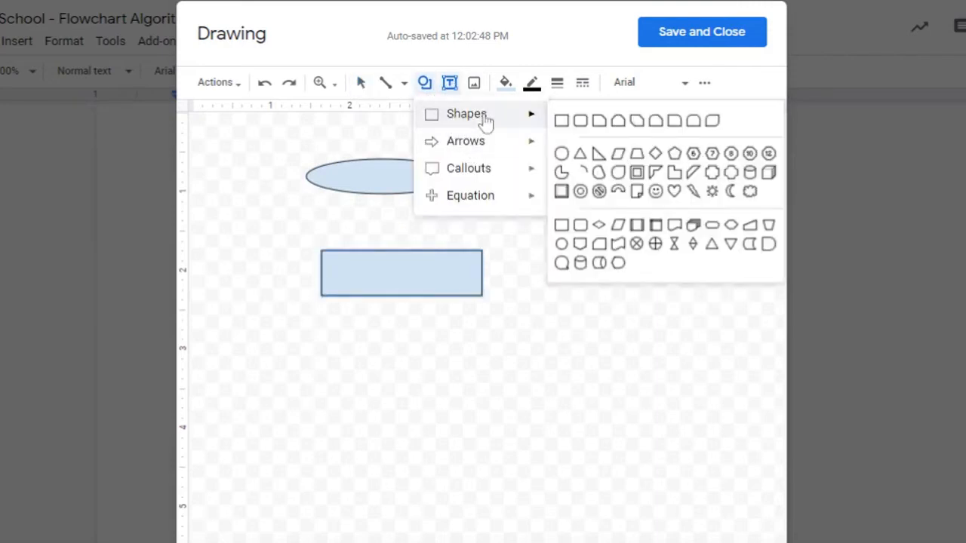
{"action": "left_click", "coordinate": [599, 225]}
{"action": "left_click_drag", "start_coordinate": [390, 369], "coordinate": [258, 442]}
{"action": "left_click_drag", "start_coordinate": [339, 409], "coordinate": [396, 400]}
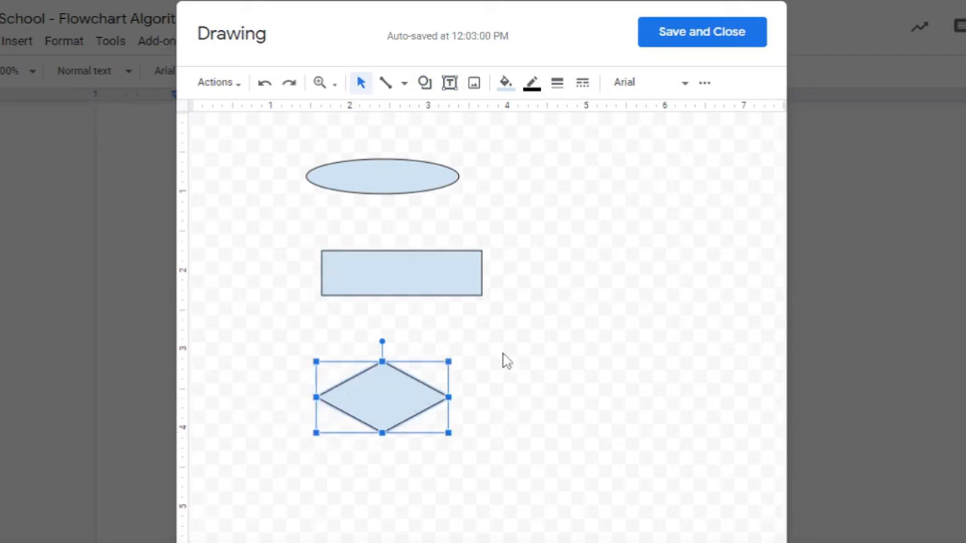
- Draw a vertical arrow about 1.2 inches long, pointing down, to the right of the oval
{"action": "left_click", "coordinate": [404, 84]}
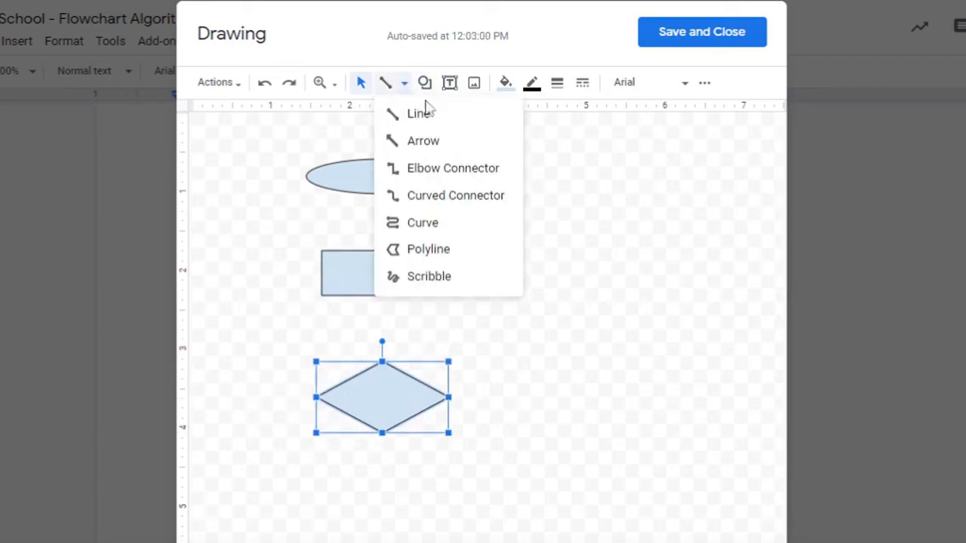
{"action": "left_click", "coordinate": [444, 144]}
{"action": "mouse_move", "coordinate": [548, 131]}
{"action": "left_mouse_down"}
{"action": "mouse_move", "coordinate": [564, 234]}
{"action": "mouse_move", "coordinate": [541, 233]}
{"action": "mouse_move", "coordinate": [549, 229]}
{"action": "left_mouse_up"}
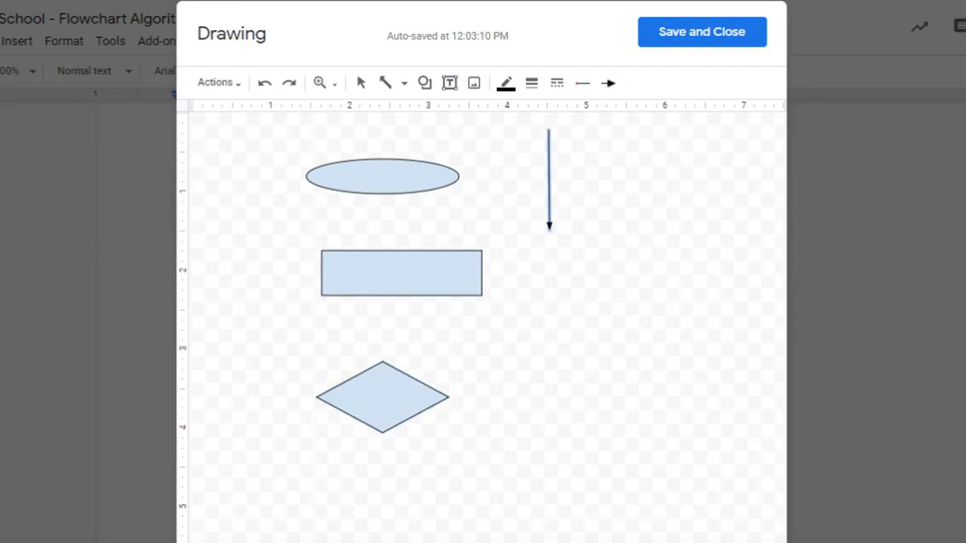
- Draw an elbow connector from the rectangle's right side about 1.2 inches across and down, and delete the extra connector drawn below it
{"action": "left_click", "coordinate": [405, 85]}
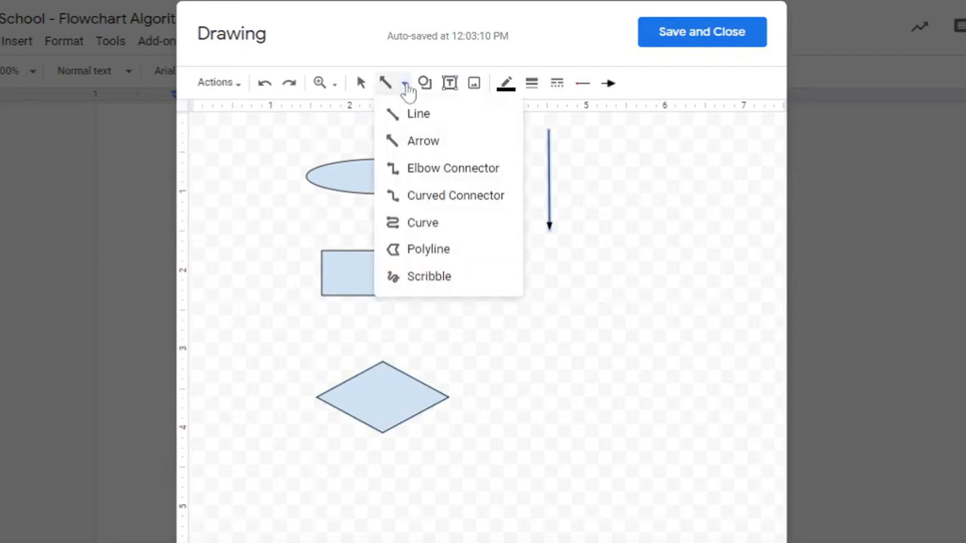
{"action": "left_click", "coordinate": [442, 180]}
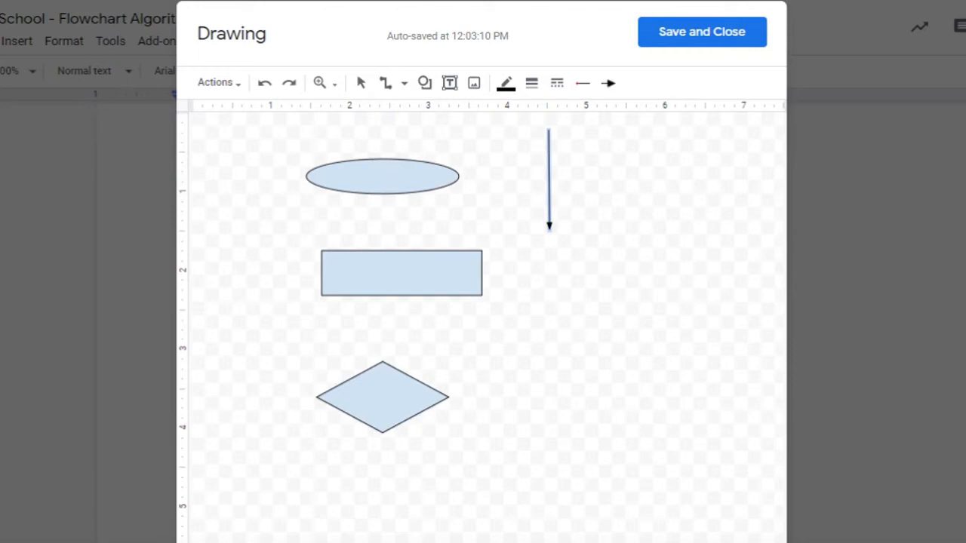
{"action": "left_click_drag", "start_coordinate": [481, 272], "coordinate": [575, 366]}
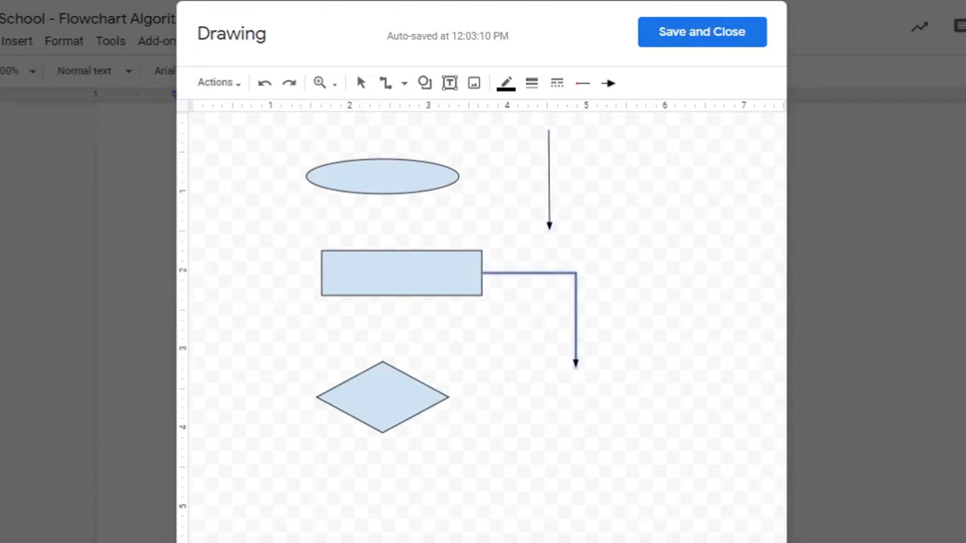
{"action": "left_click_drag", "start_coordinate": [562, 420], "coordinate": [645, 500]}
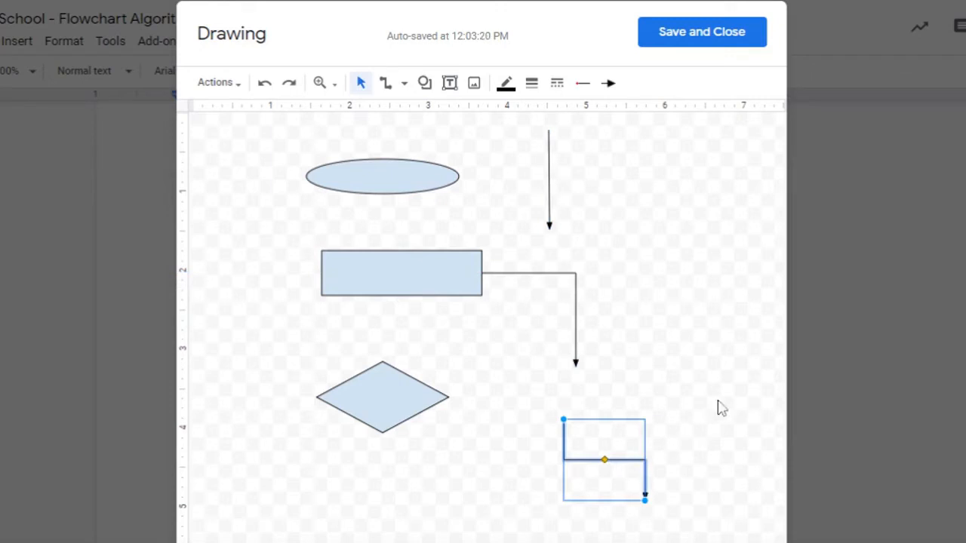
{"action": "key", "text": "Delete"}
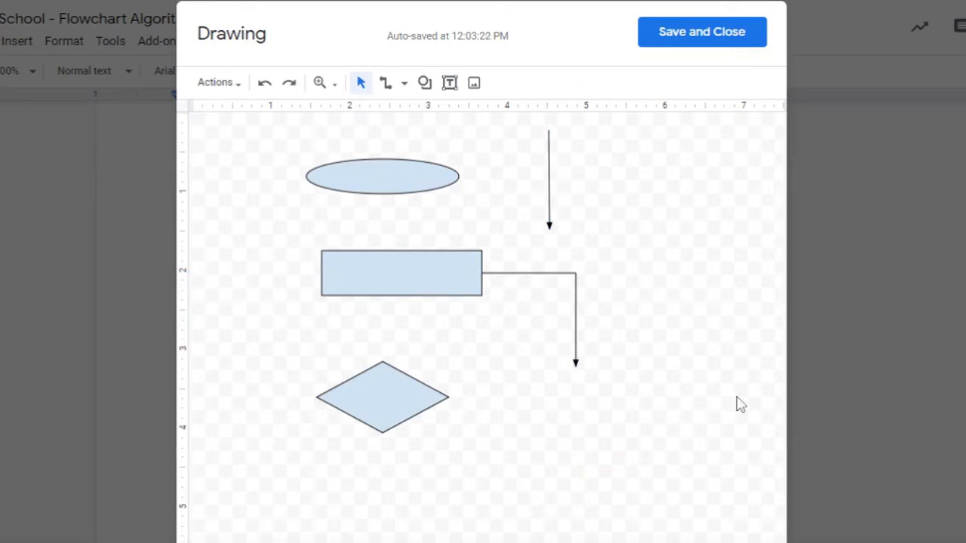
- Rotate the vertical arrow beside the oval clockwise by 90°
{"action": "left_click", "coordinate": [546, 223]}
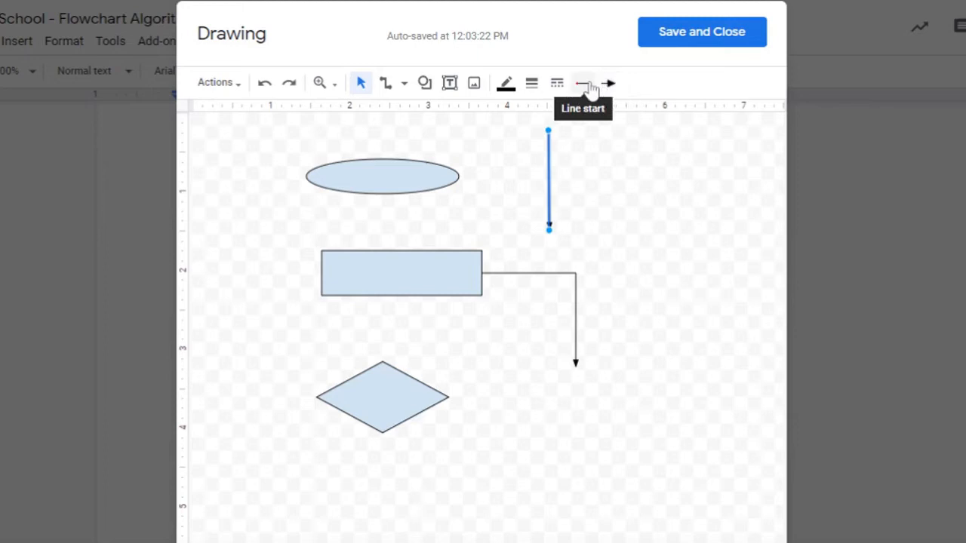
{"action": "left_click", "coordinate": [536, 86]}
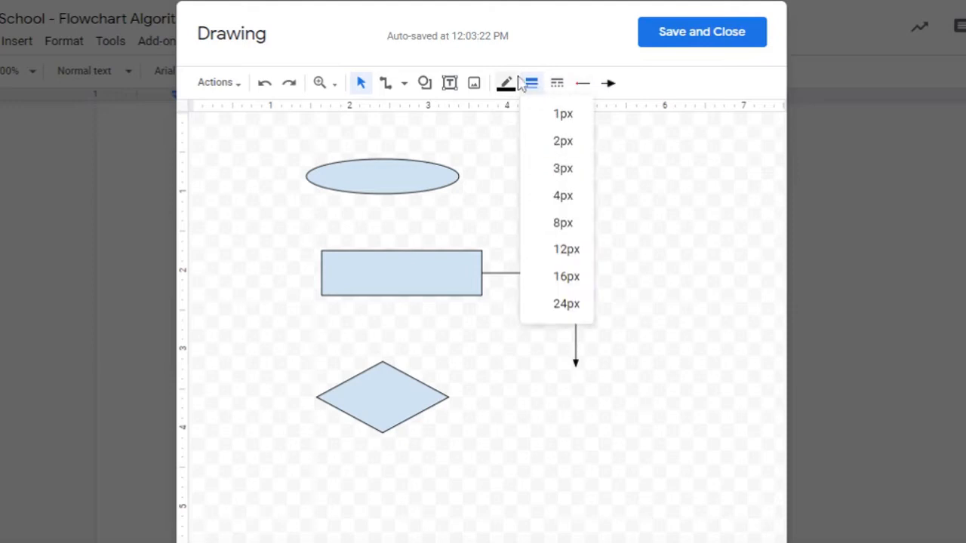
{"action": "left_click", "coordinate": [513, 86]}
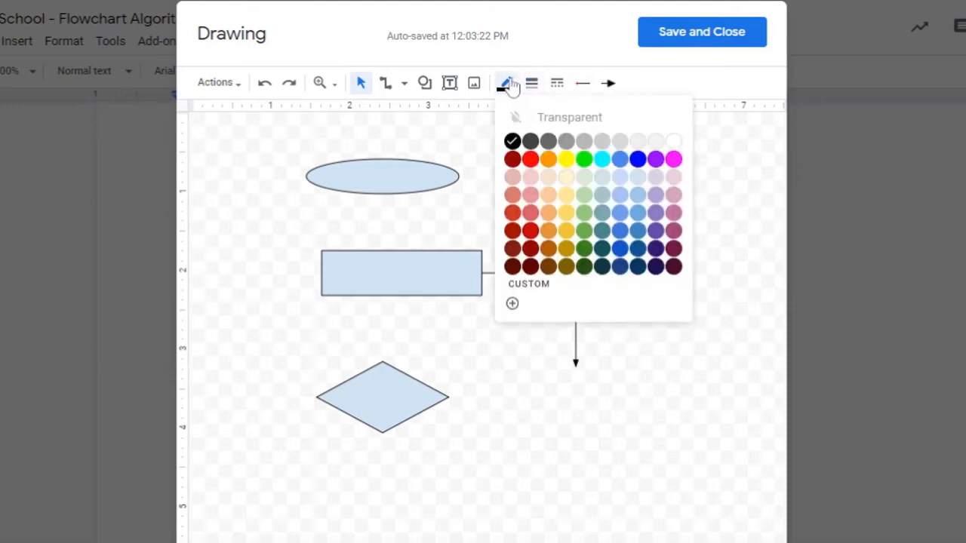
{"action": "left_click", "coordinate": [237, 87]}
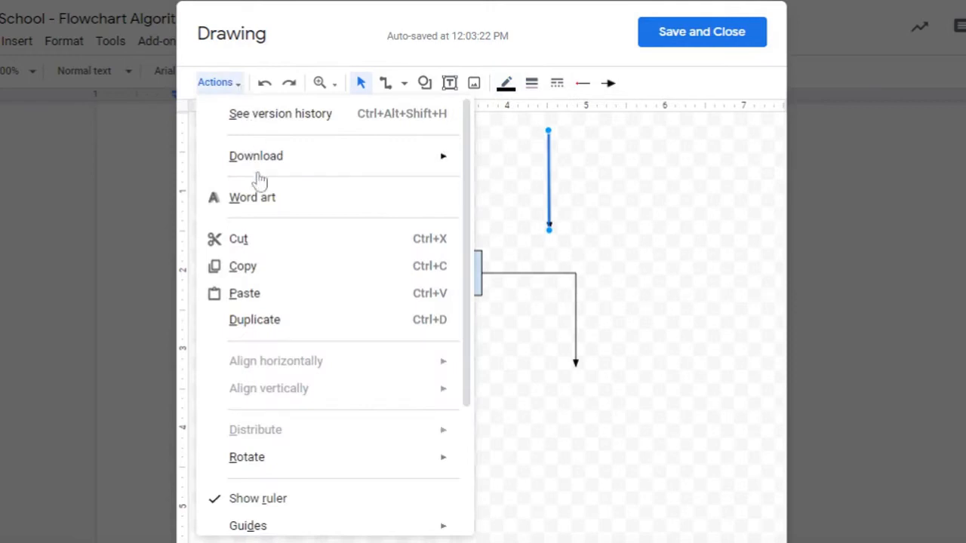
{"action": "mouse_move", "coordinate": [439, 463]}
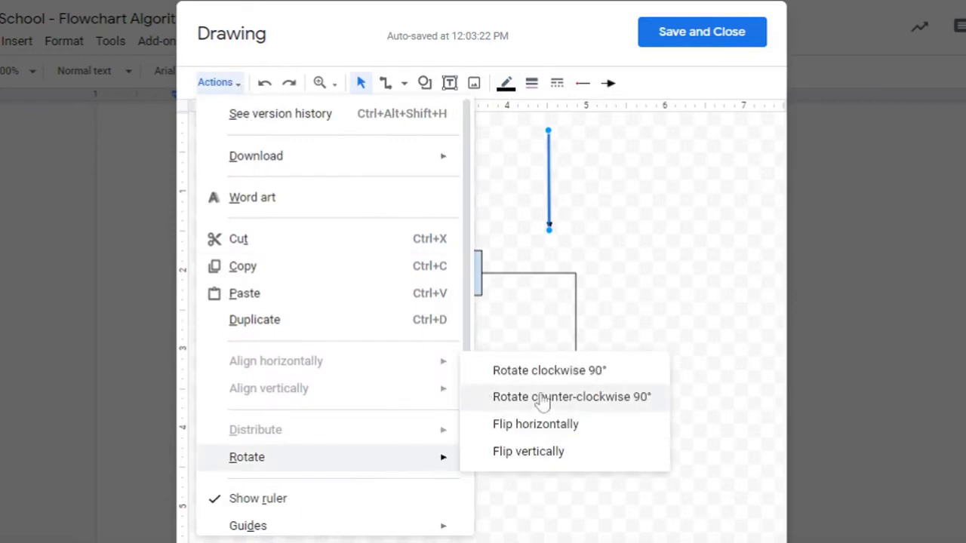
{"action": "left_click", "coordinate": [576, 370]}
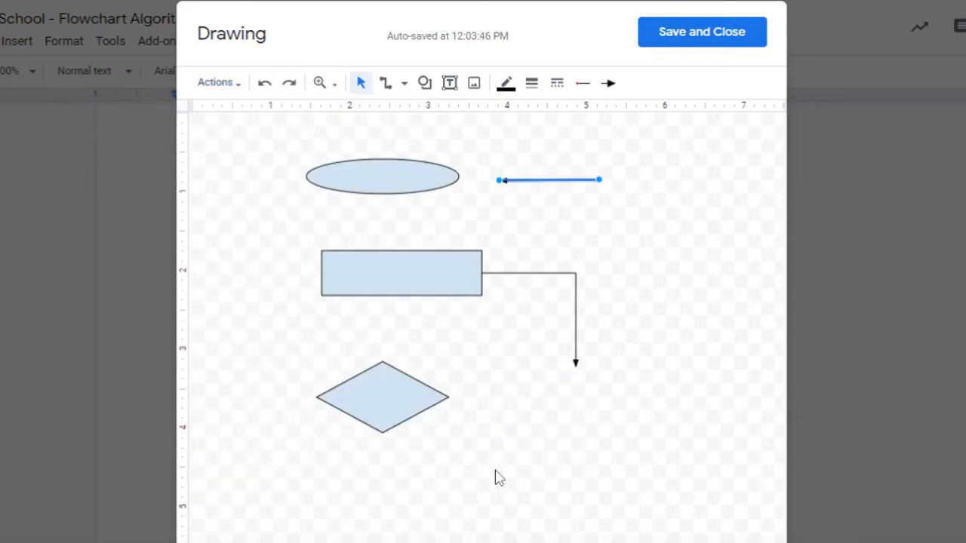
{"action": "left_click", "coordinate": [235, 86]}
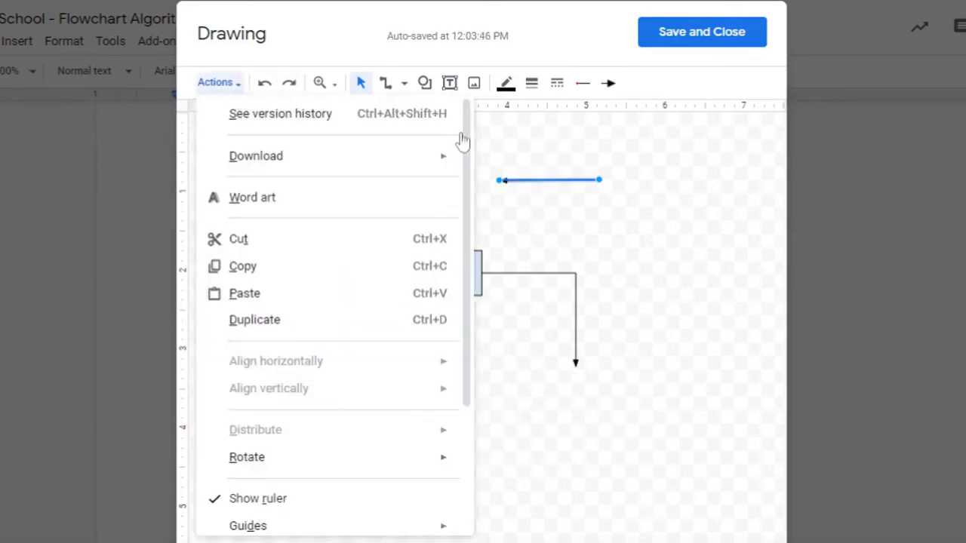
{"action": "left_click", "coordinate": [552, 178]}
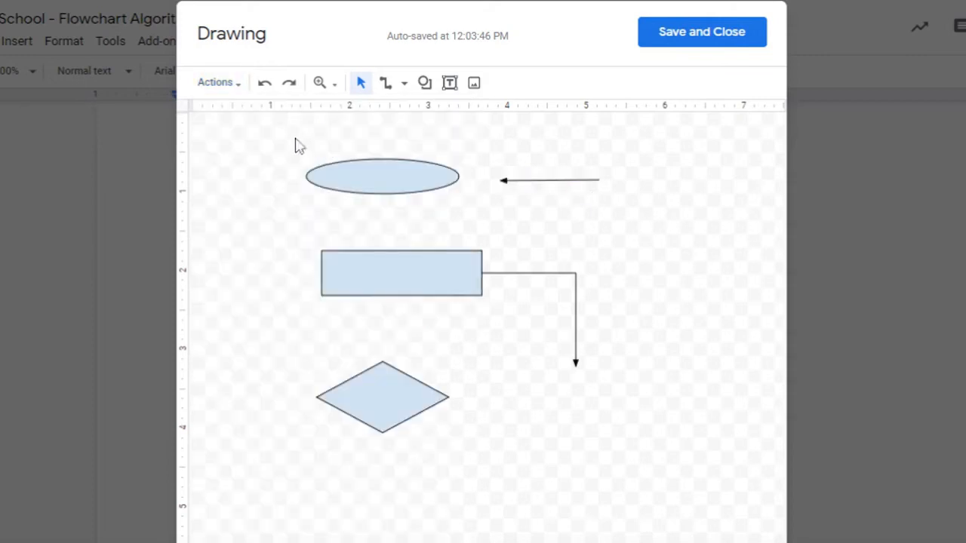
{"action": "left_click", "coordinate": [236, 89]}
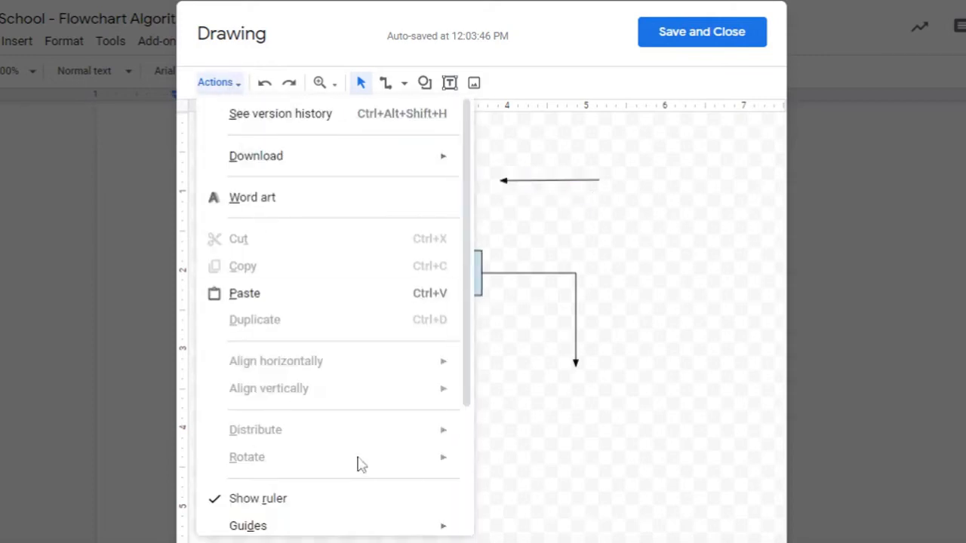
{"action": "left_click", "coordinate": [546, 197]}
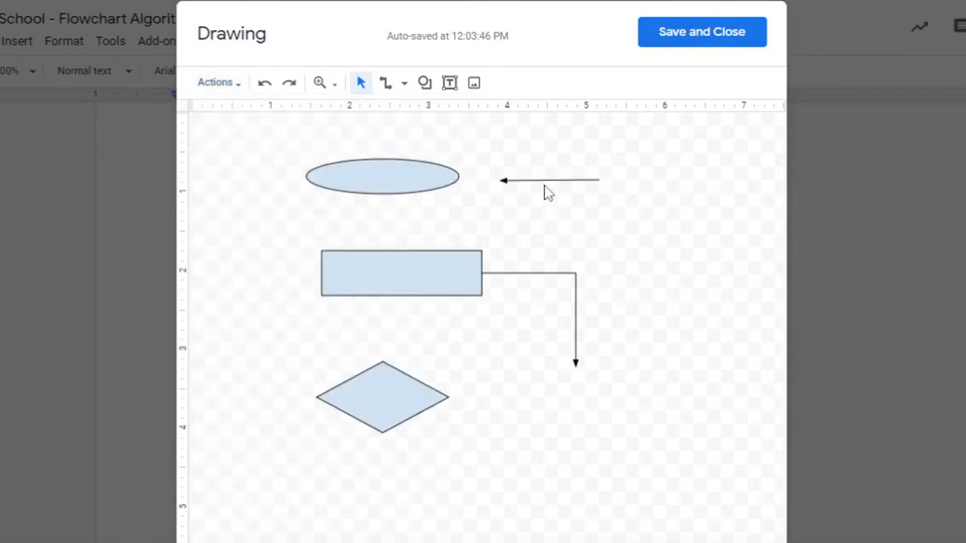
- Flip the horizontal arrow beside the oval vertically
{"action": "left_click", "coordinate": [546, 185]}
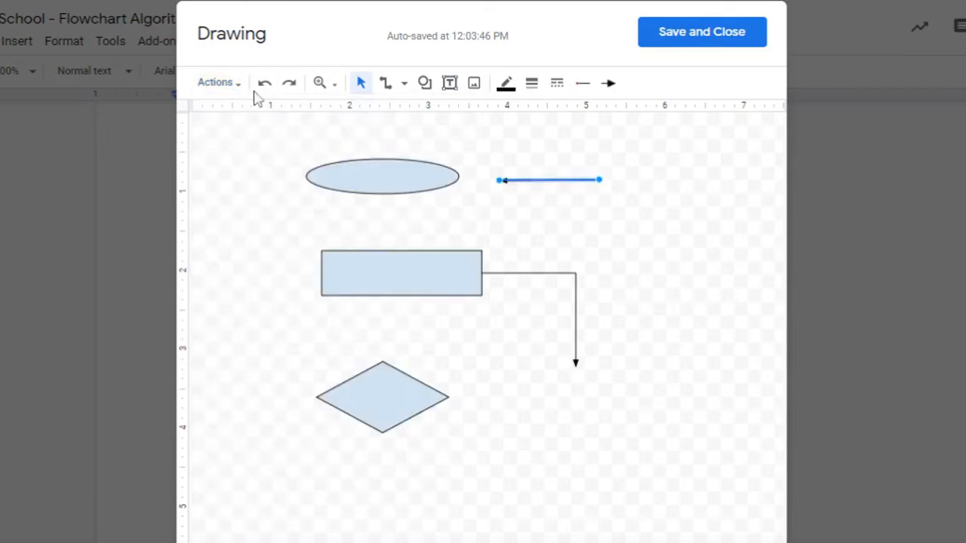
{"action": "left_click", "coordinate": [227, 83]}
{"action": "mouse_move", "coordinate": [336, 466]}
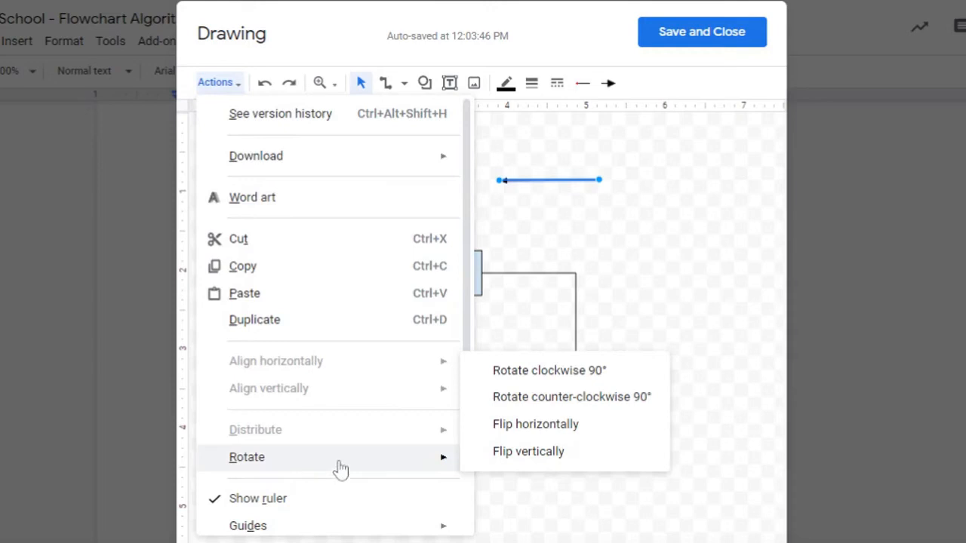
{"action": "left_click", "coordinate": [522, 452]}
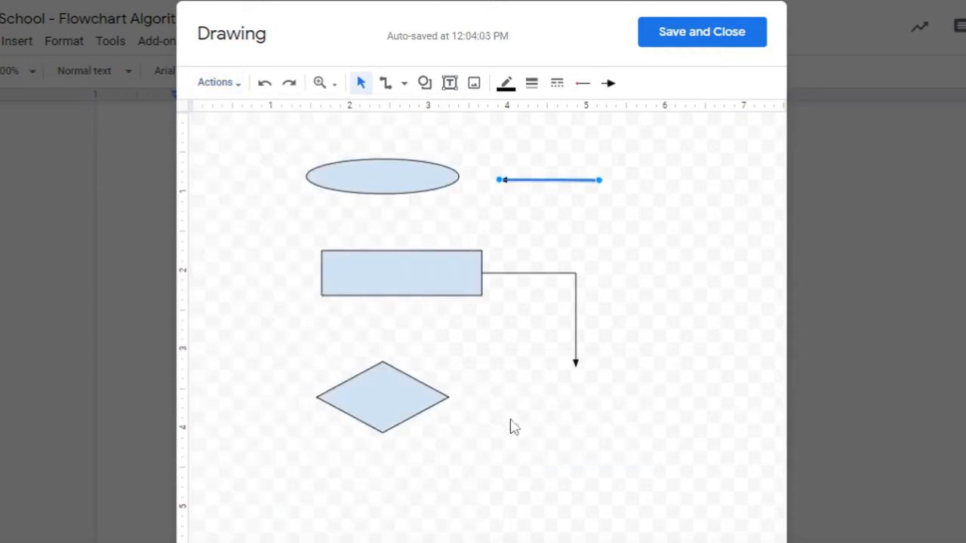
- Rotate the arrow beside the oval counter-clockwise by 90°, and save and close the drawing
{"action": "left_click", "coordinate": [230, 83]}
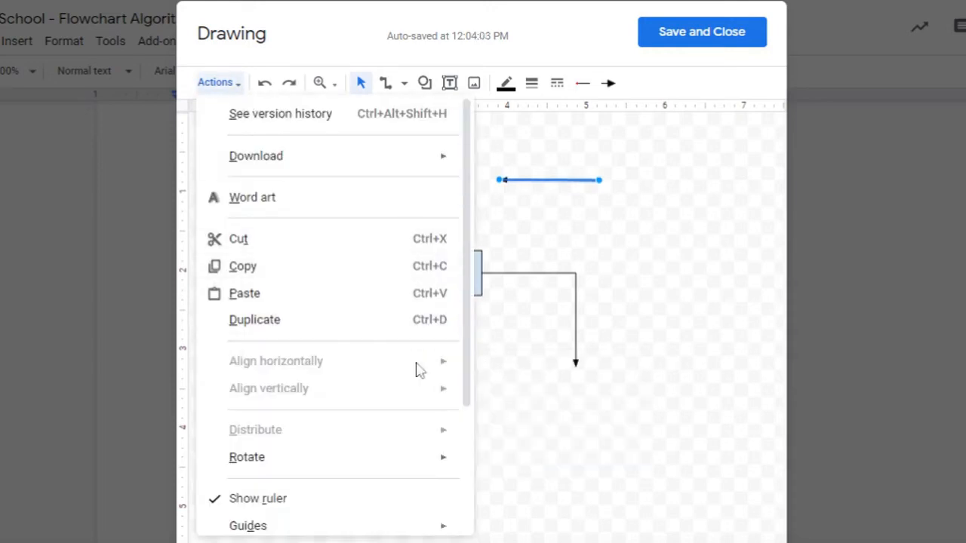
{"action": "mouse_move", "coordinate": [442, 465]}
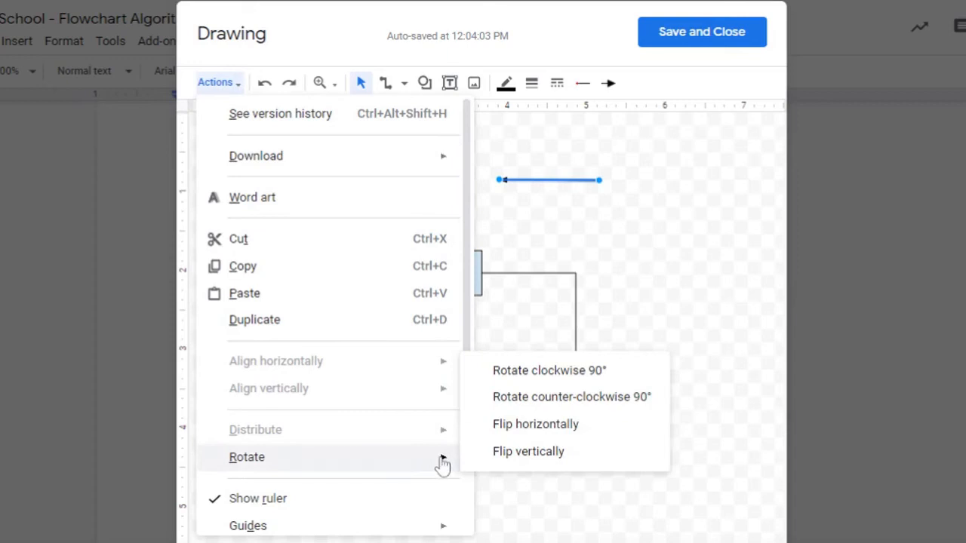
{"action": "left_click", "coordinate": [573, 397]}
{"action": "left_click", "coordinate": [695, 388]}
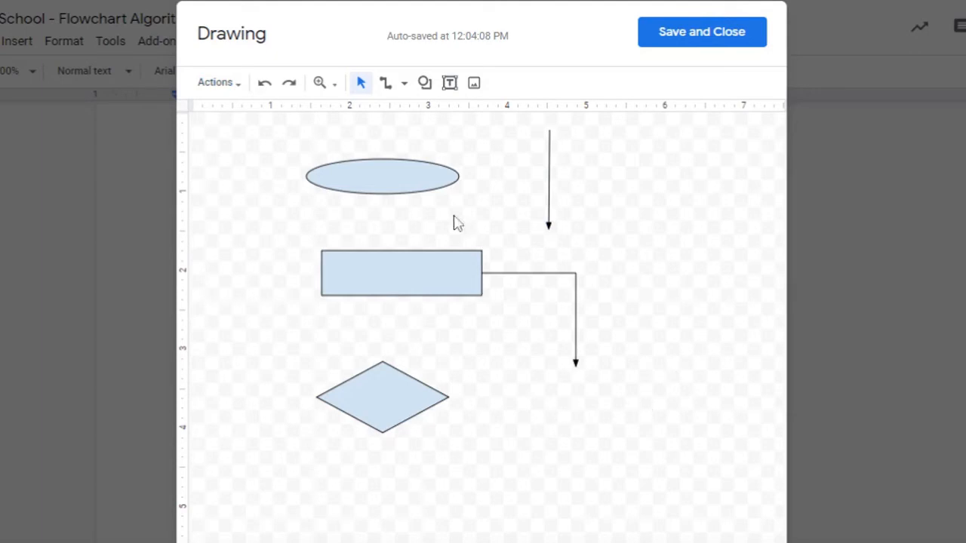
{"action": "left_click", "coordinate": [706, 36]}
- Open the drawing containing the Start oval on the following page for editing
{"action": "scroll", "coordinate": [321, 325], "scroll_direction": "down", "scroll_amount": 3}
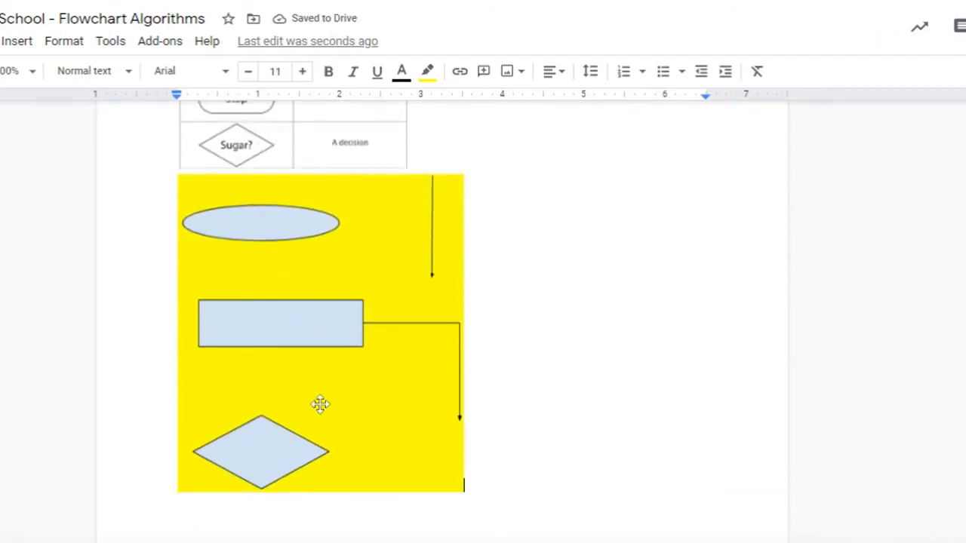
{"action": "scroll", "coordinate": [320, 405], "scroll_direction": "down", "scroll_amount": 6}
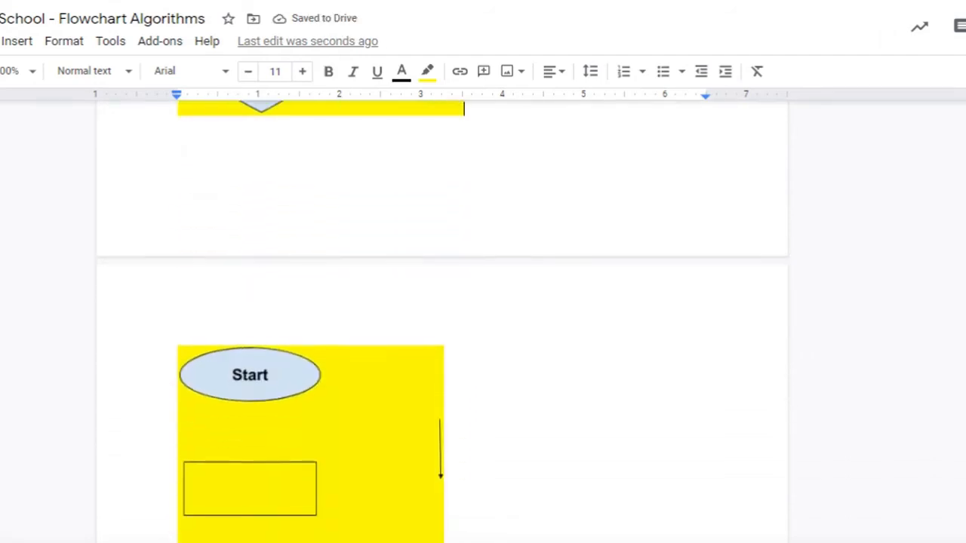
{"action": "scroll", "coordinate": [375, 280], "scroll_direction": "down", "scroll_amount": 4}
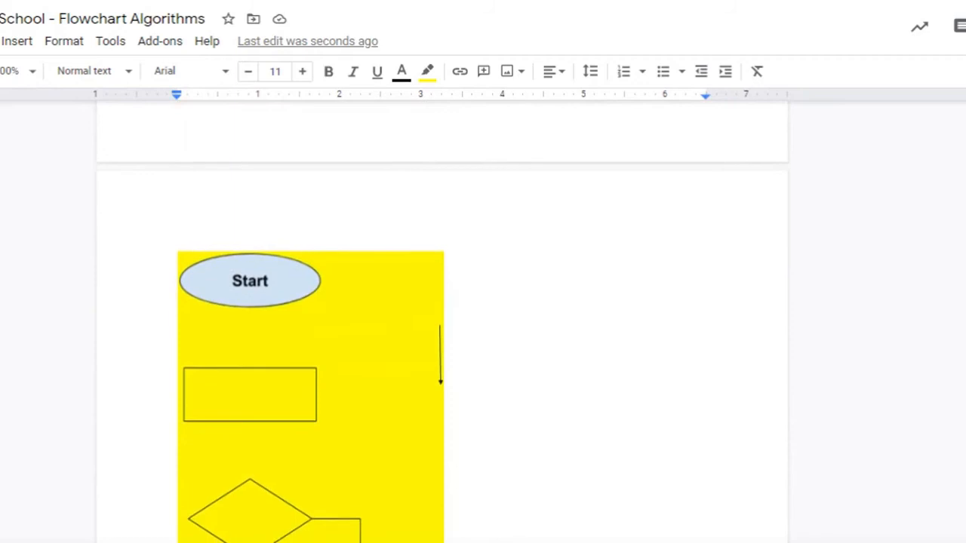
{"action": "double_click", "coordinate": [353, 276]}
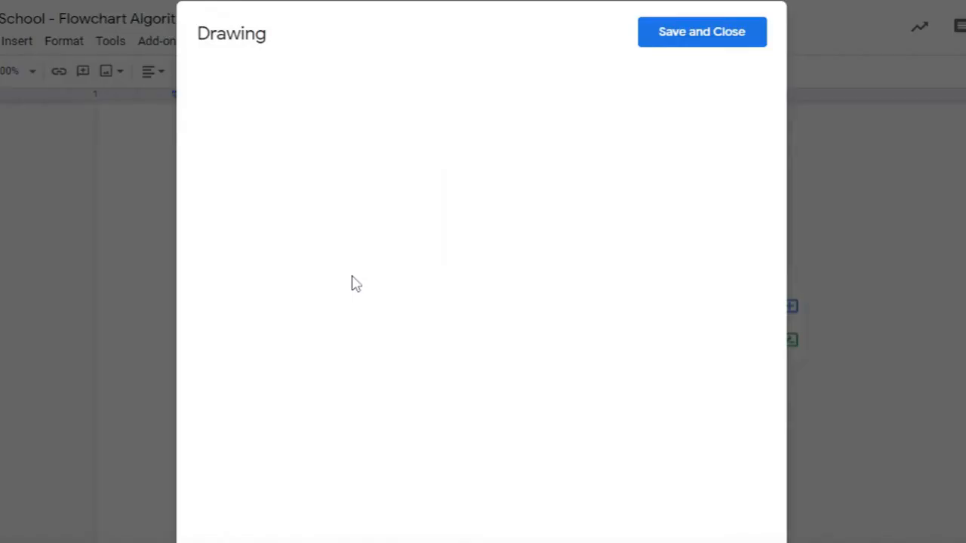